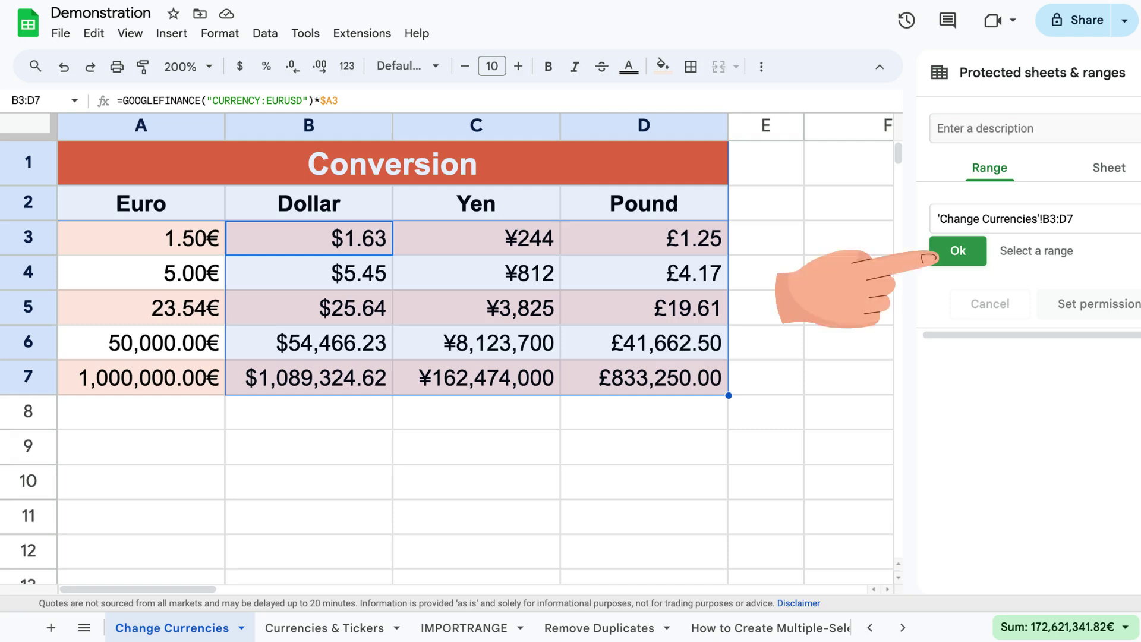
# Confirm B3:D7 as the protected range and set it to show a warning when edited.
pyautogui.click(932, 256)
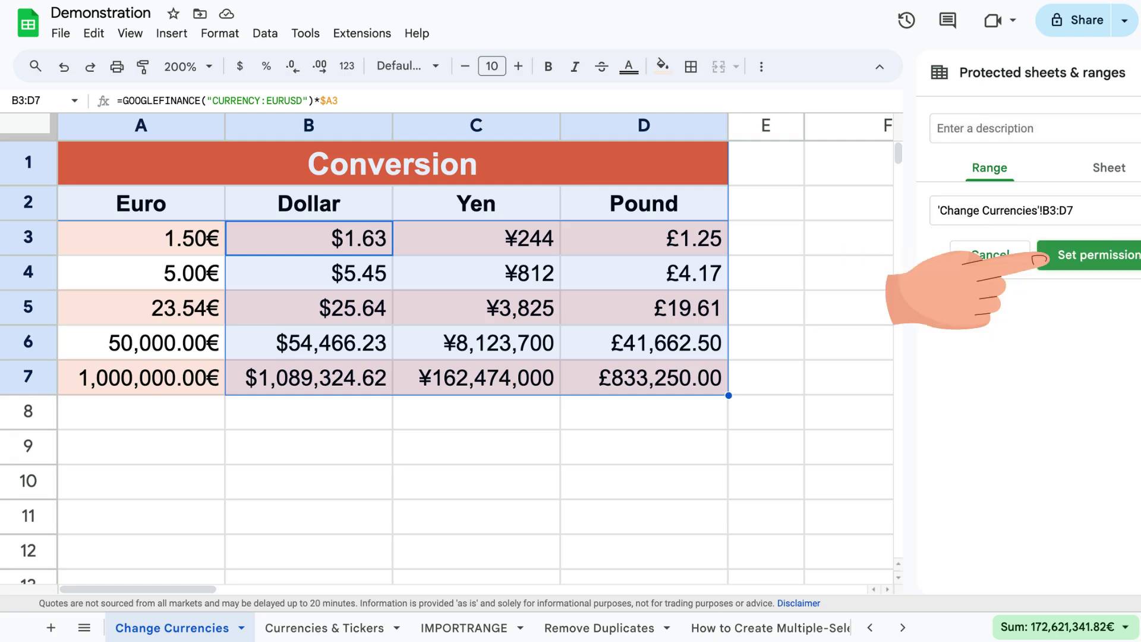
pyautogui.click(1041, 259)
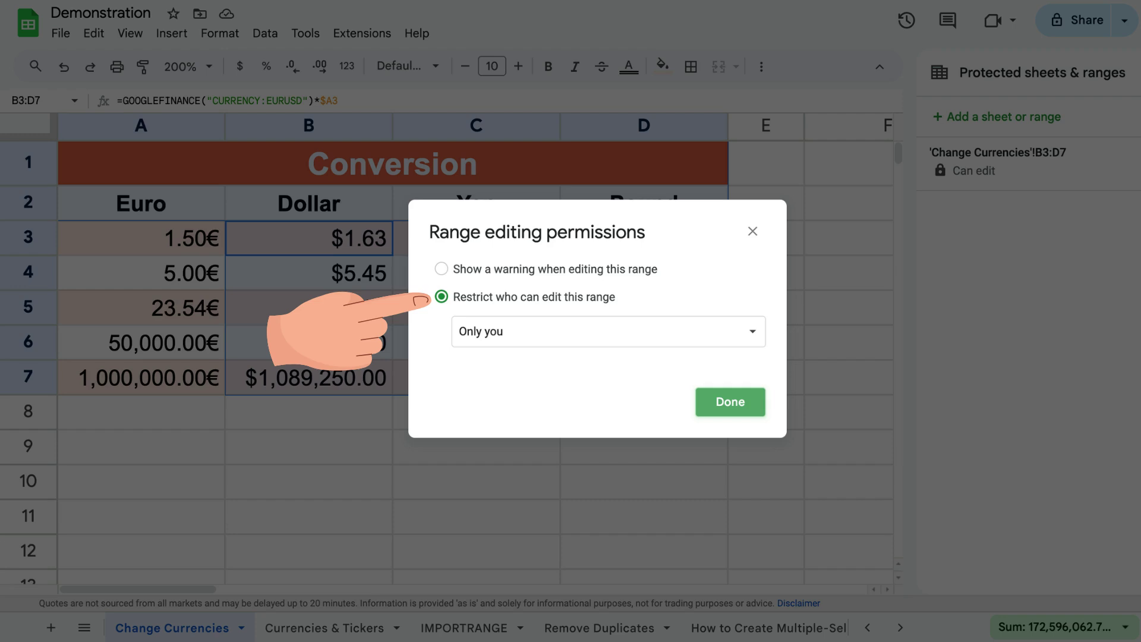
pyautogui.click(440, 269)
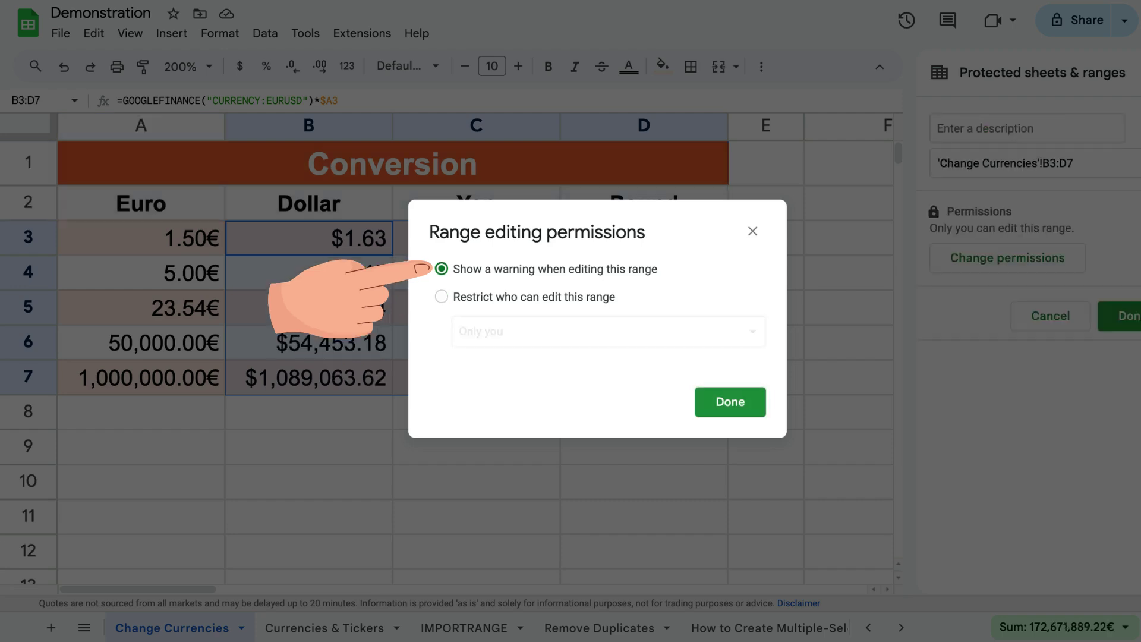